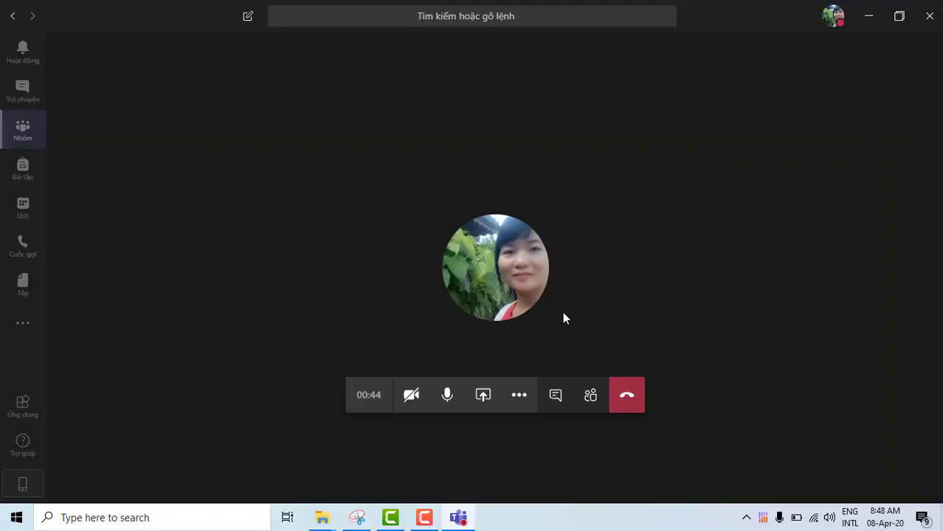
Step: Open the call's share tray, which lists the whole screen, open windows and a PowerPoint lecture
click(482, 397)
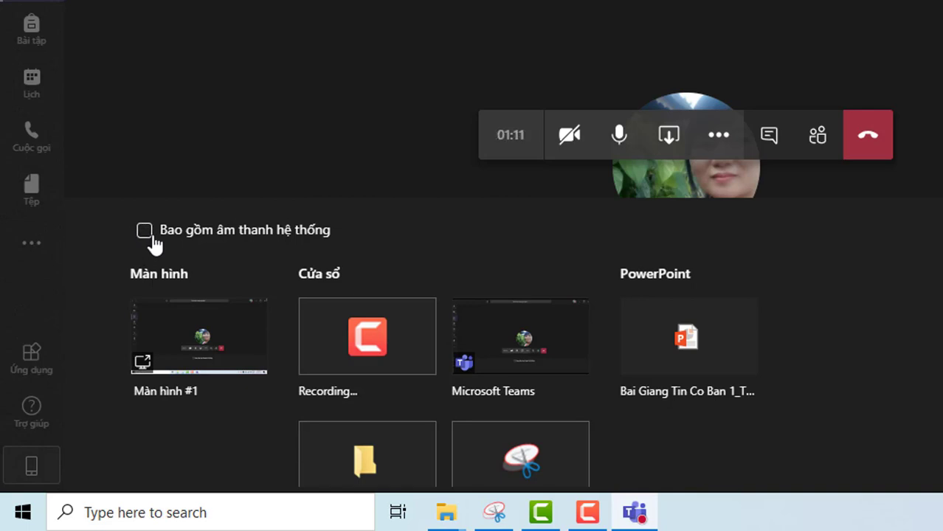
Step: Include system audio in sharing and dismiss the speaker-switch warning
click(145, 231)
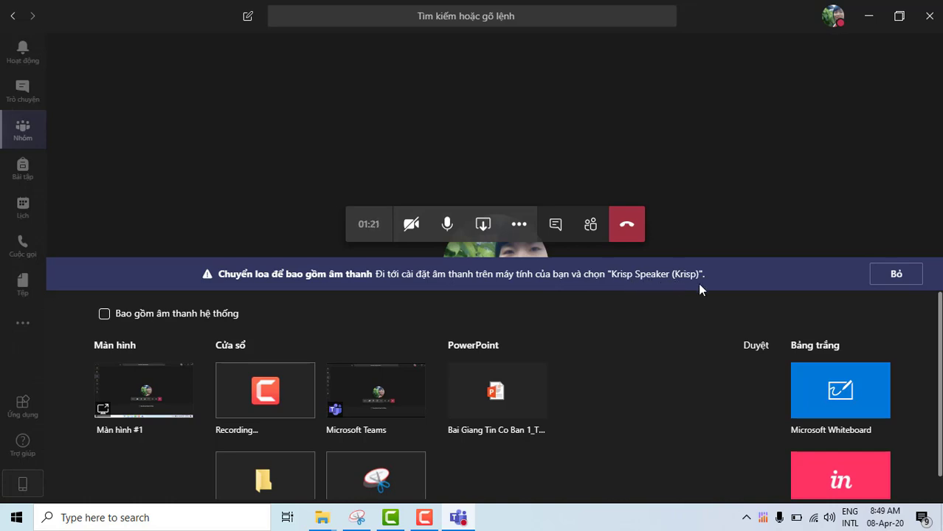
click(889, 275)
click(519, 244)
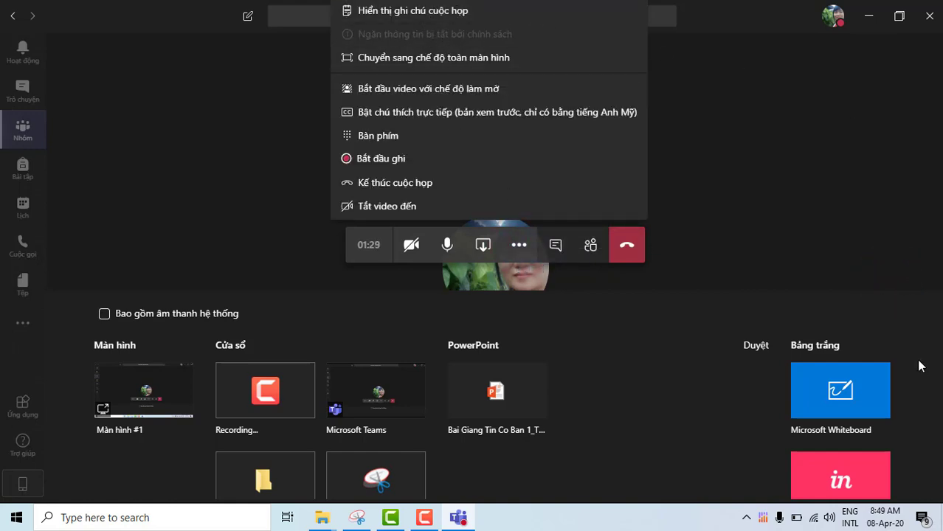
click(775, 246)
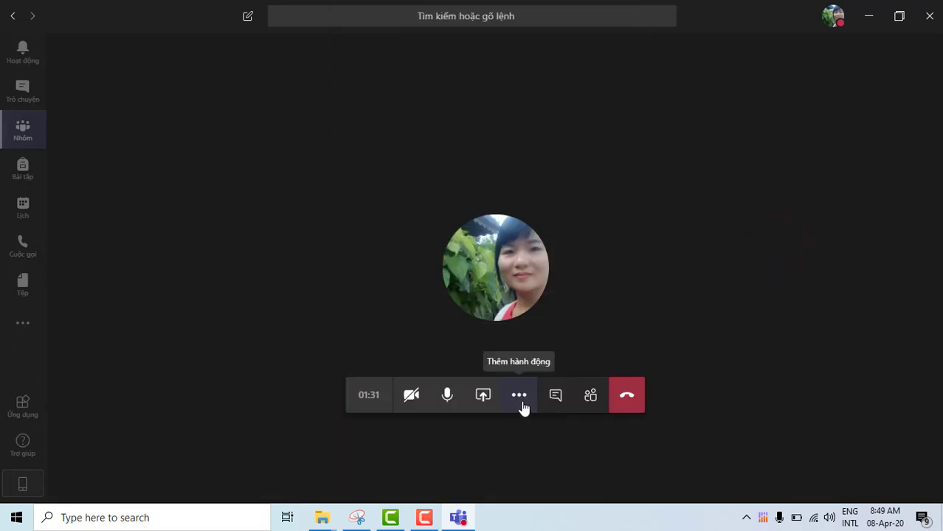
Step: In device settings, set the speaker to Speakers / Headphones (Realtek) and close the pane
click(521, 402)
click(407, 139)
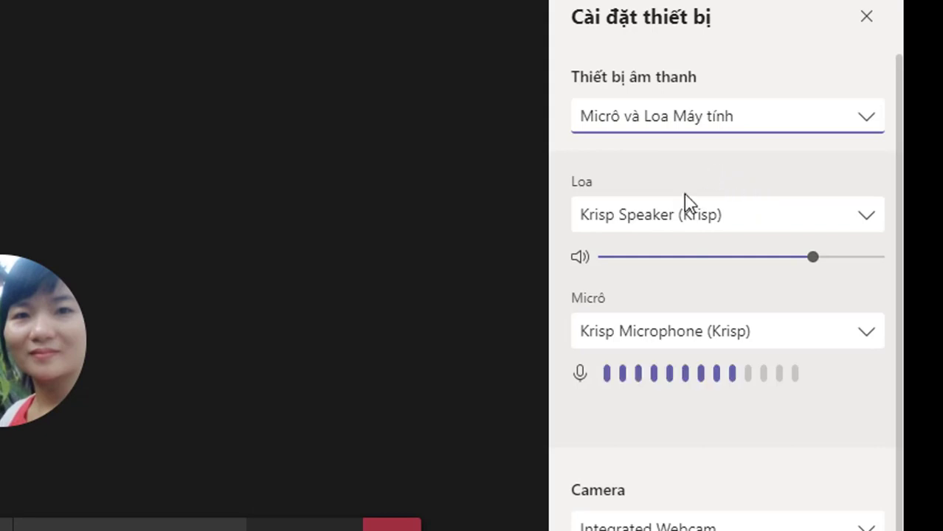
click(697, 221)
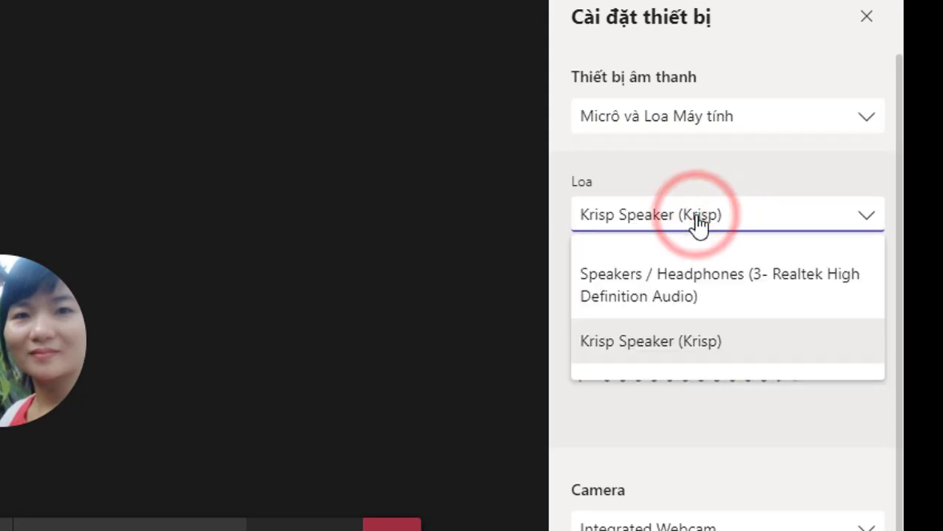
click(635, 295)
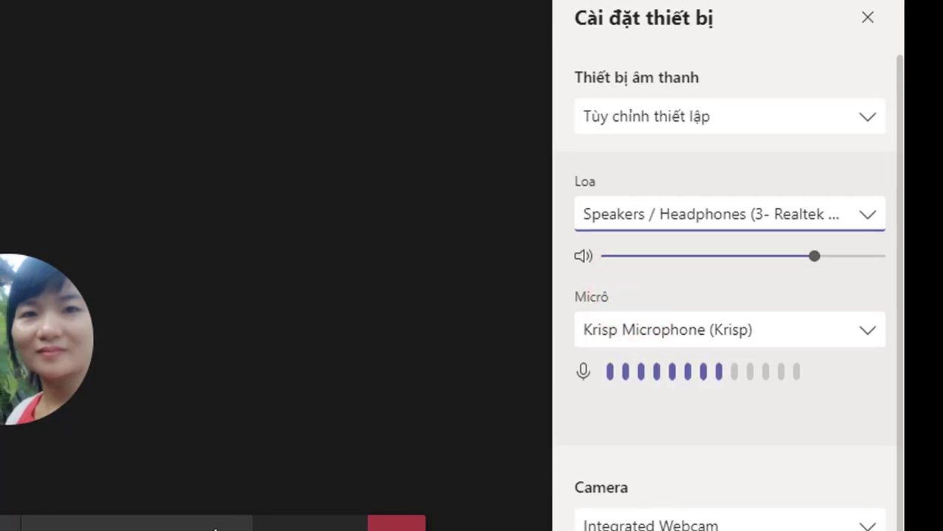
click(918, 65)
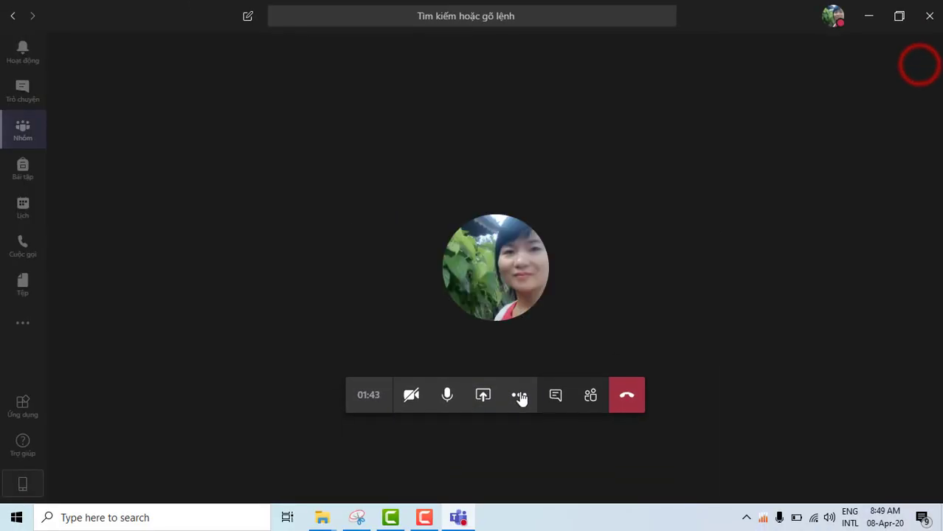
Step: Share Màn hình #1 with 'Bao gồm âm thanh hệ thống' (system audio) ticked
click(483, 399)
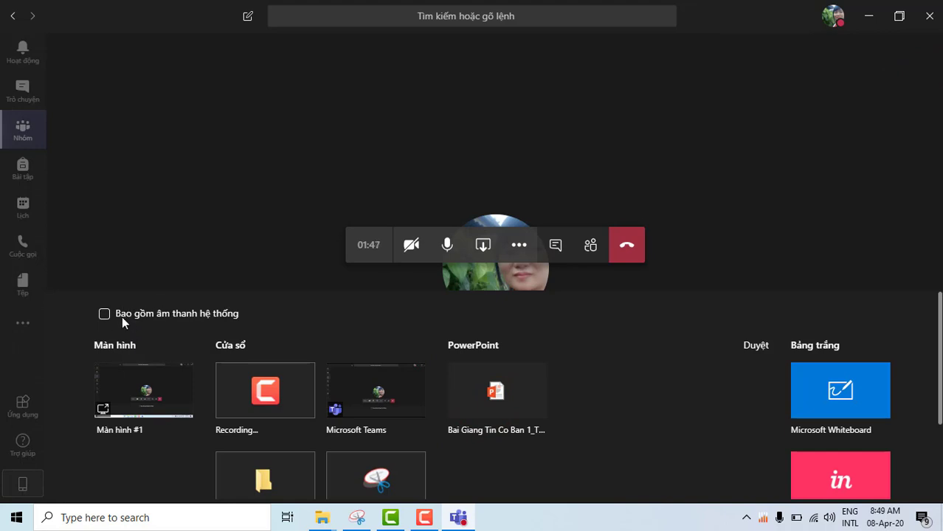
click(104, 314)
click(168, 407)
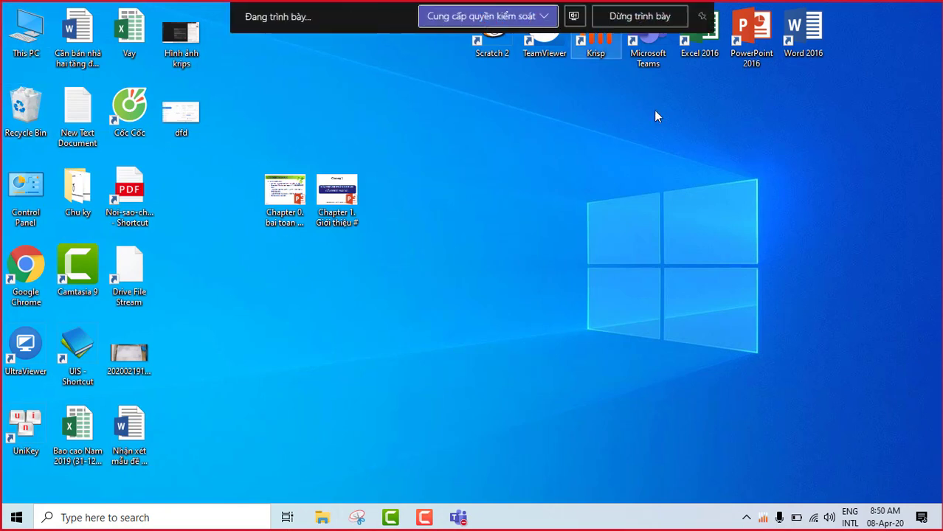
click(662, 266)
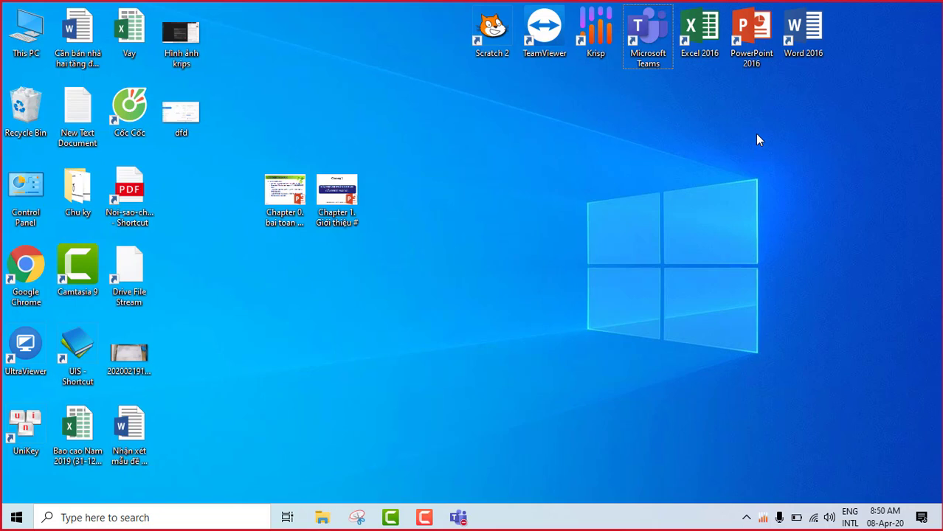
Step: Launch PowerPoint 2016 and open the Chapter 0 'bai toan va thuat toan' presentation from the desktop
double_click(756, 59)
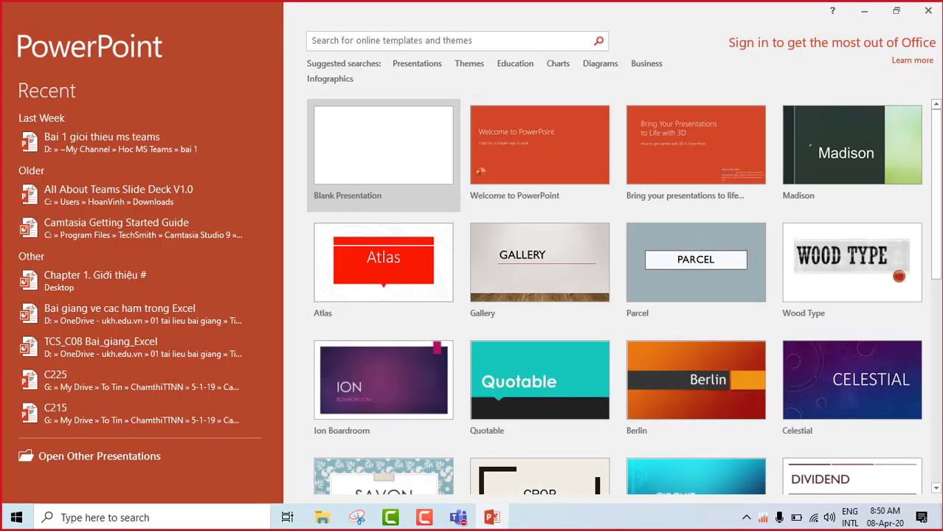
click(928, 10)
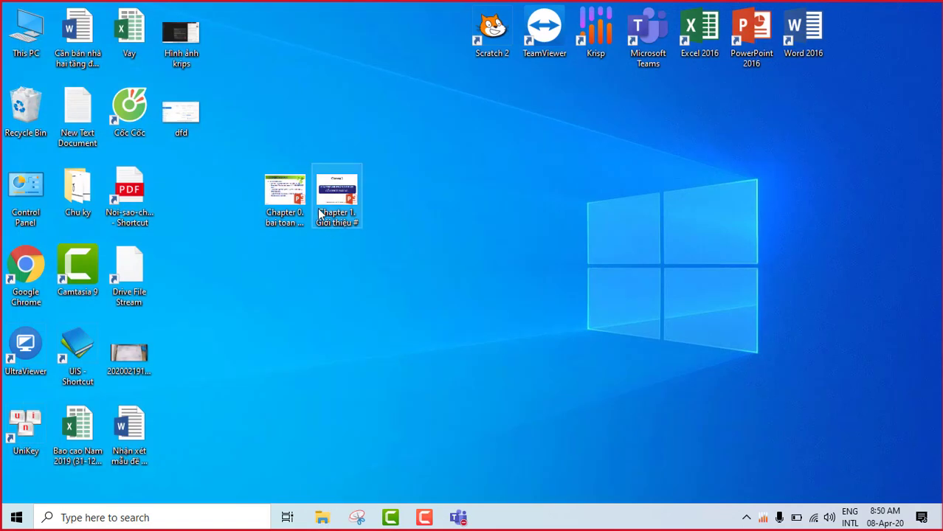
click(274, 200)
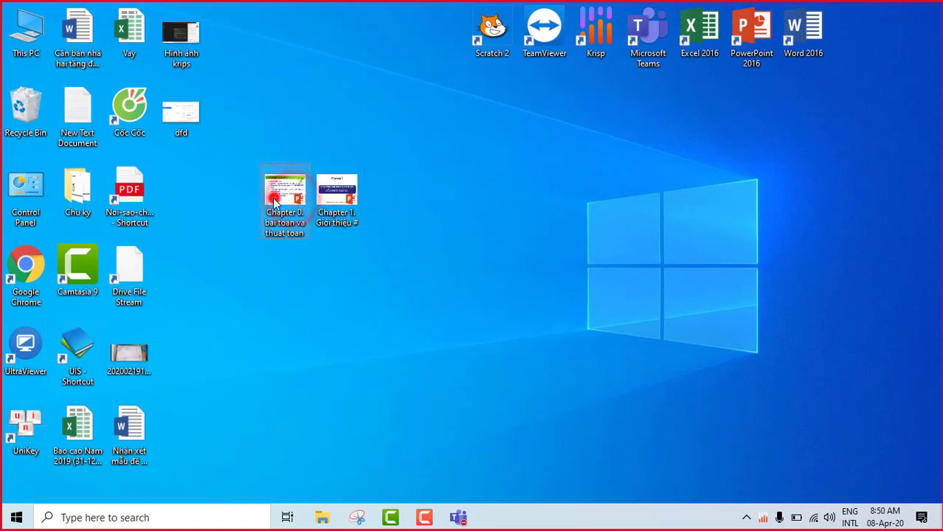
double_click(274, 200)
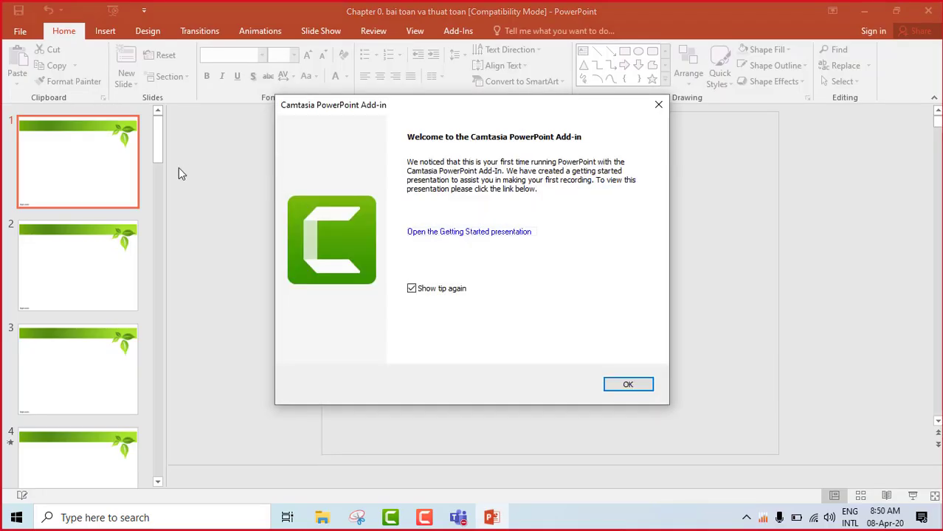
Step: Dismiss the Camtasia message, start the full-screen slide show, and bring Teams' sharing options back
click(636, 382)
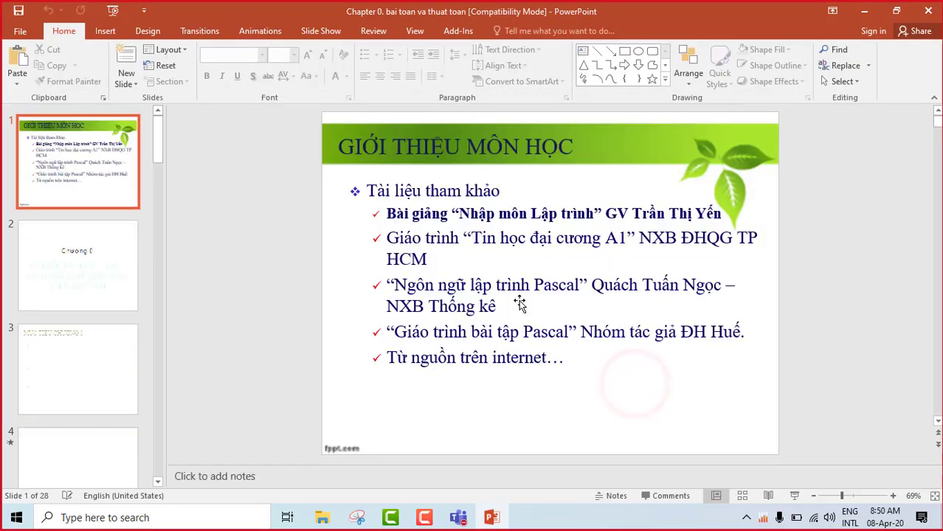
click(794, 495)
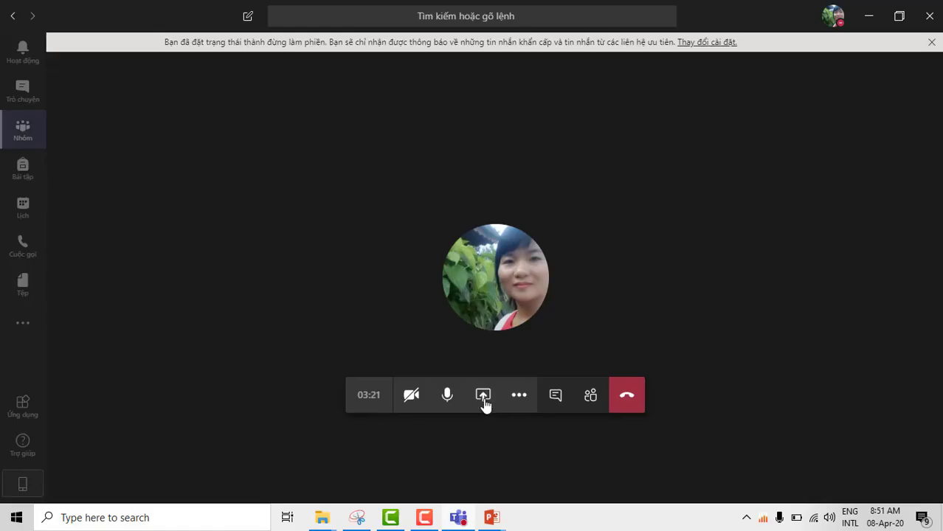
click(483, 398)
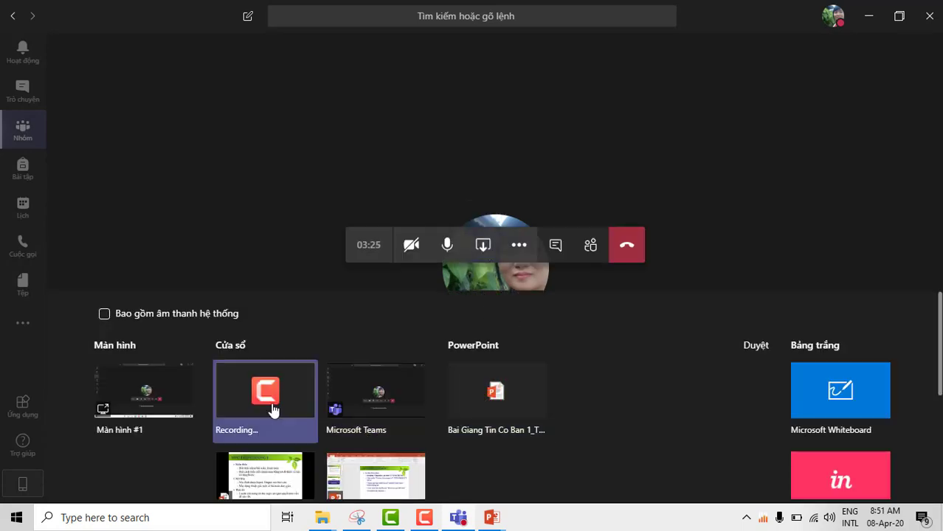
Step: Share only the 'Chapter 0. bai toan va th…' PowerPoint window from the Windows list
scroll(295, 416, down, 1)
scroll(273, 359, down, 1)
scroll(312, 373, up, 1)
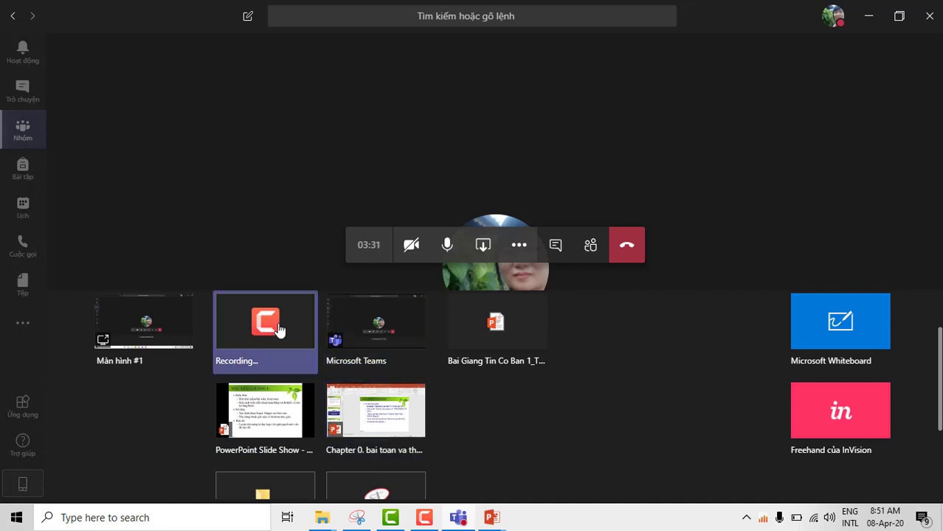
scroll(273, 339, up, 1)
scroll(310, 384, up, 1)
scroll(354, 435, down, 2)
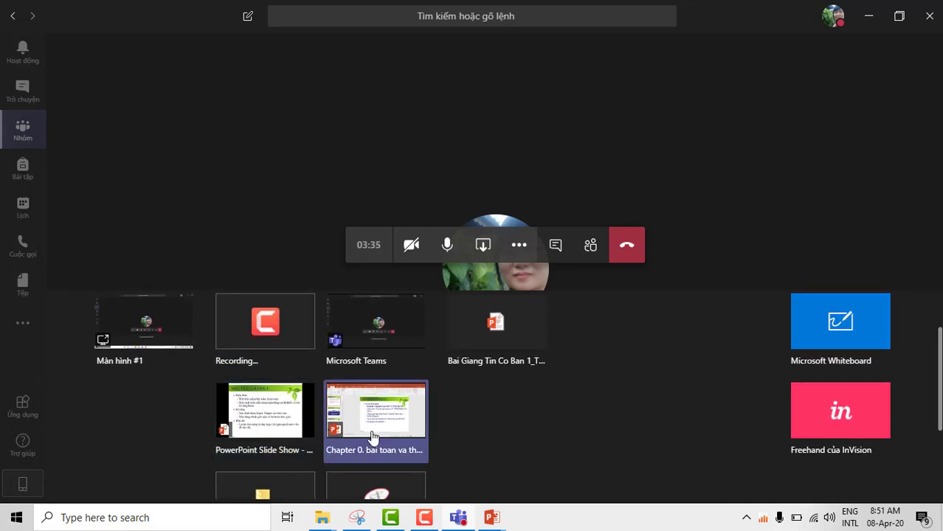
click(367, 423)
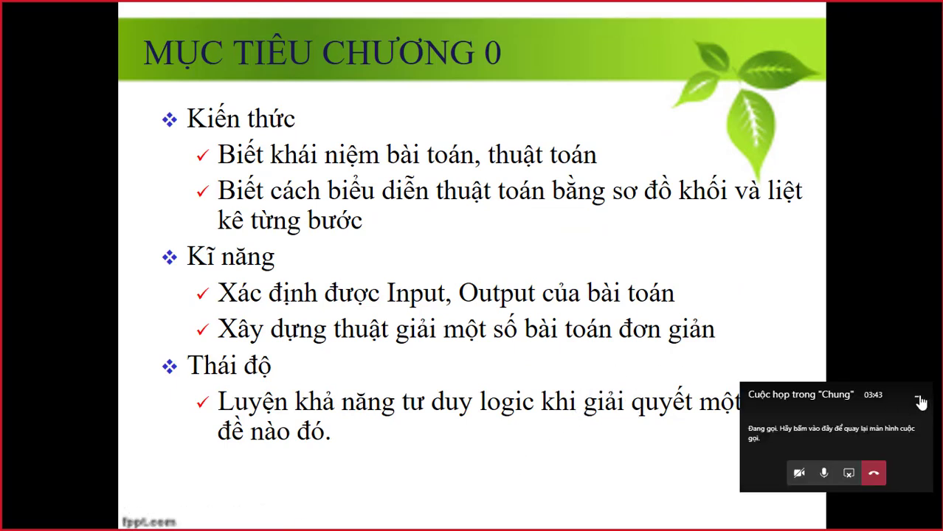
Step: Hide the call mini-window and stop presenting with 'Dừng trình bày'
click(920, 401)
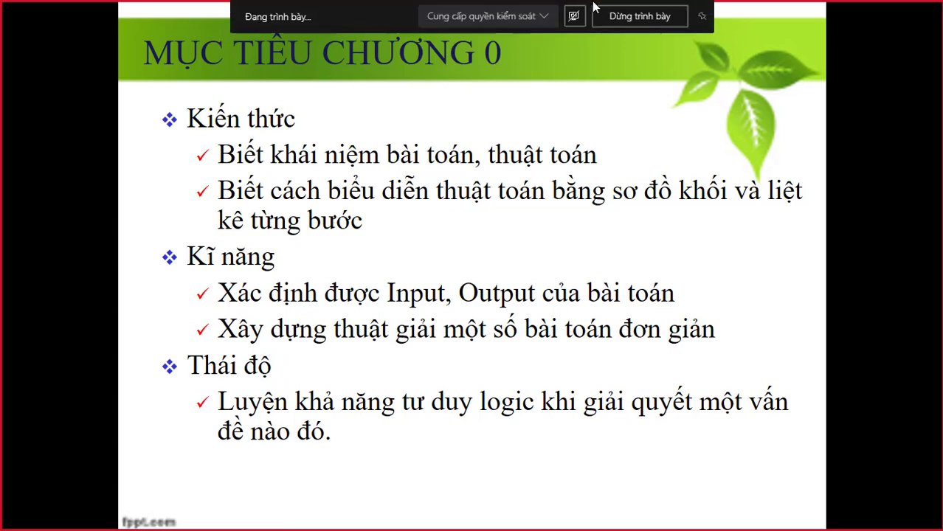
click(641, 16)
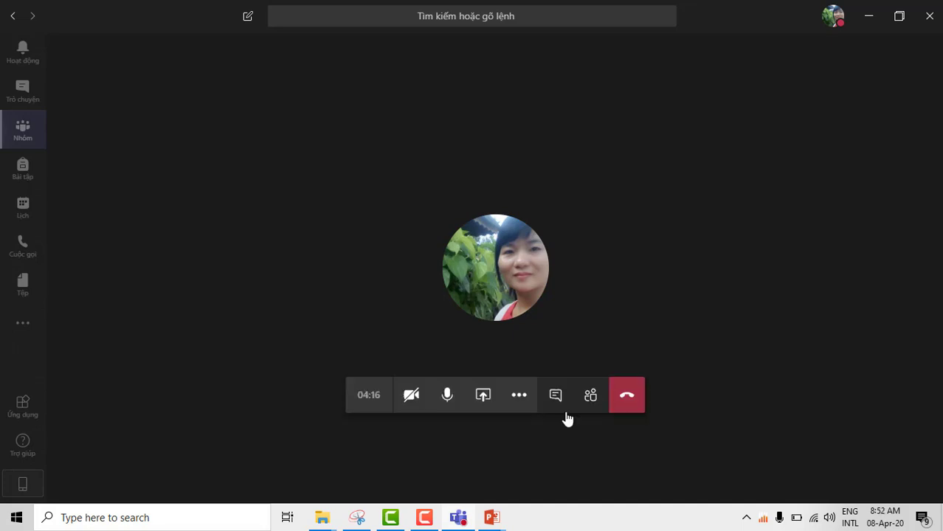
click(486, 400)
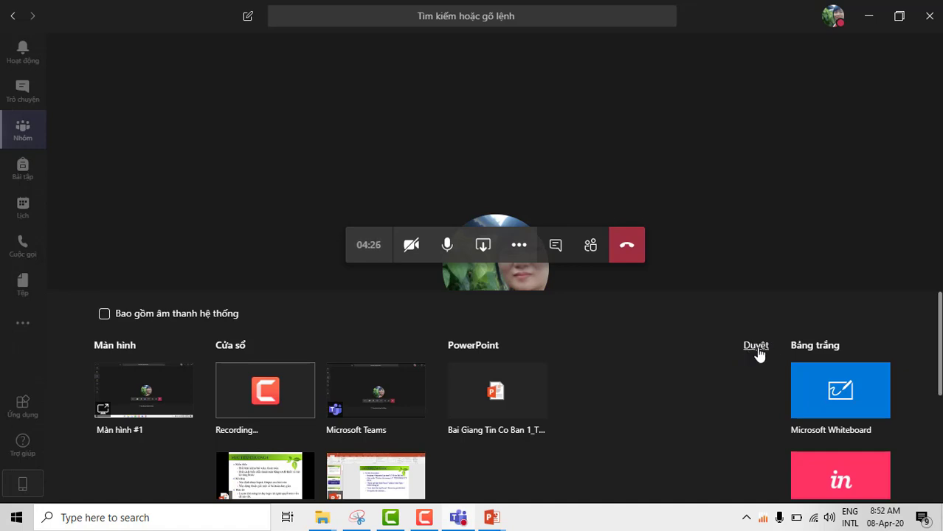
click(757, 347)
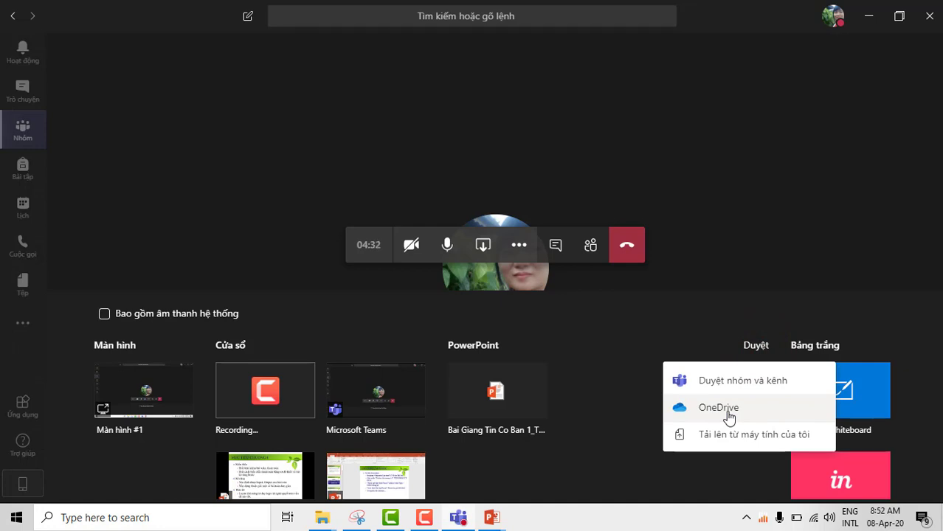
click(729, 263)
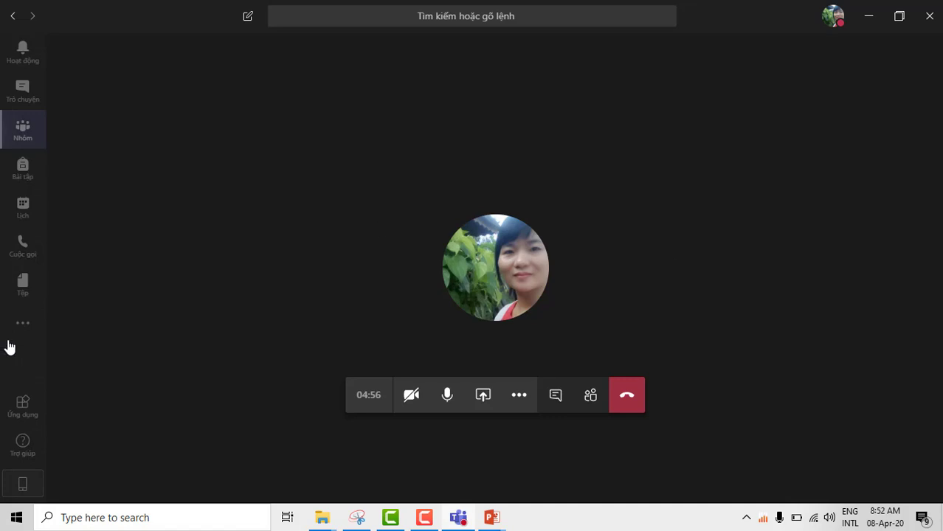
Step: In the Files section's OneDrive view, create a new folder named 'Nhap mon lap trinh'
click(24, 289)
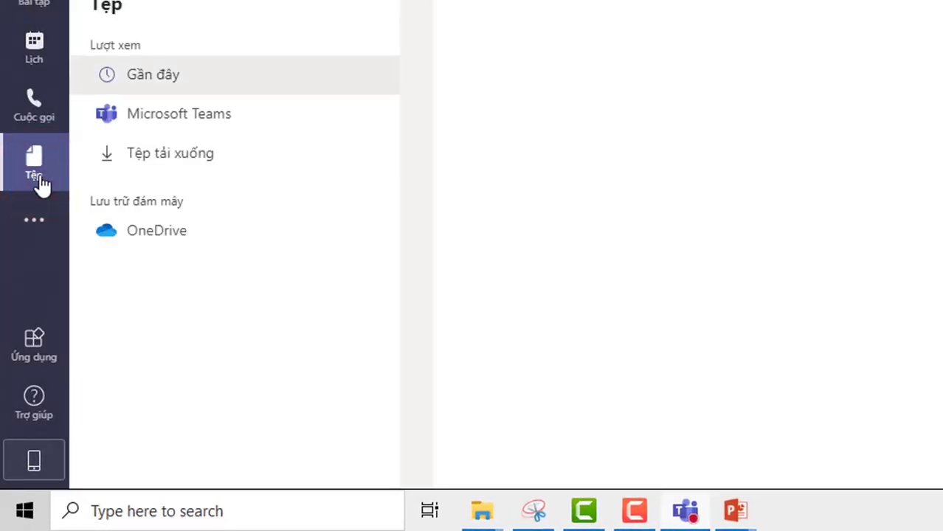
click(196, 238)
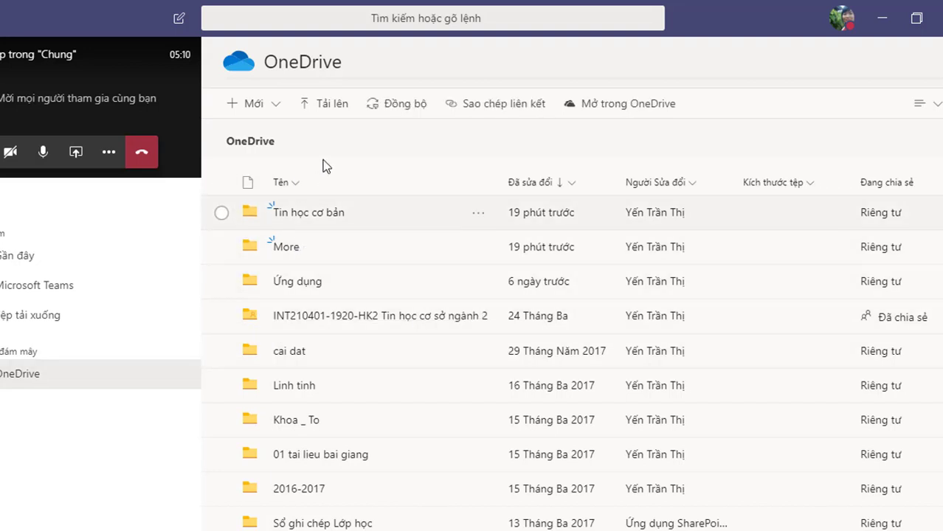
click(250, 111)
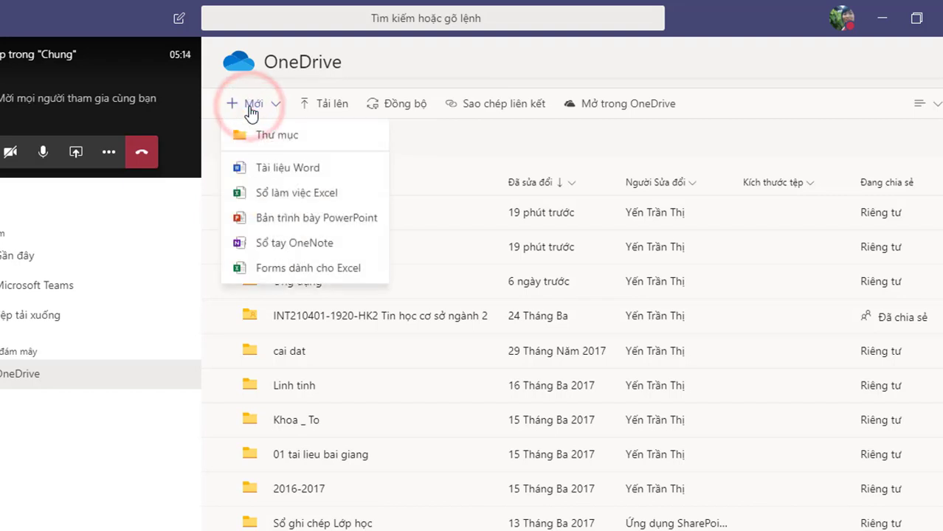
click(259, 137)
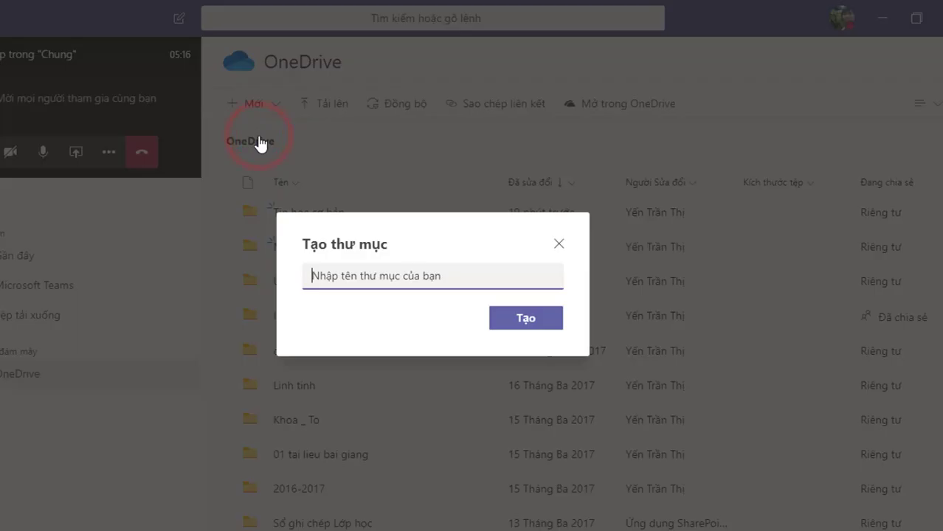
text(Nhap mon )
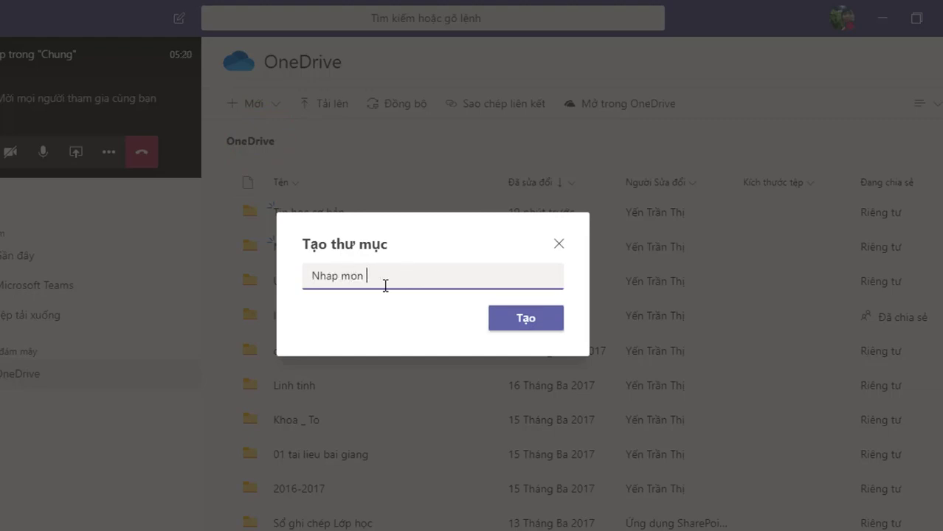
text(lap trinh)
click(528, 325)
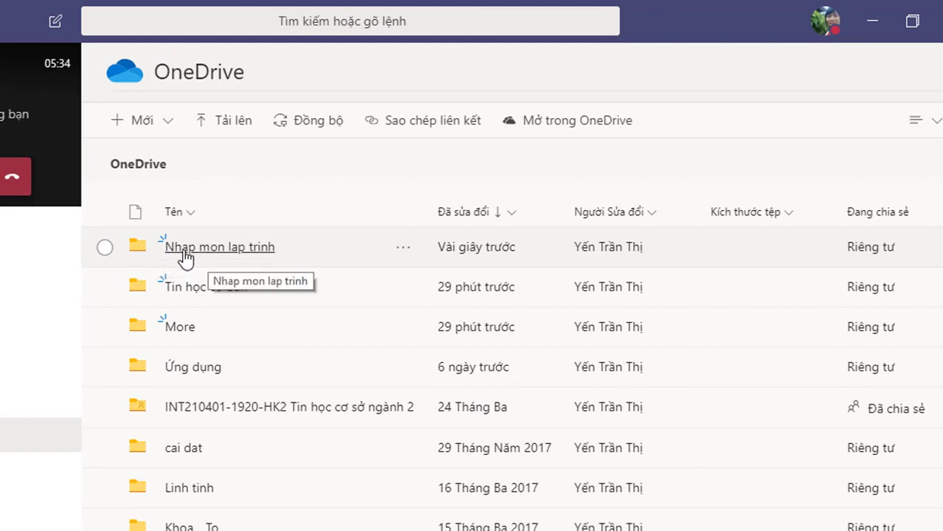
Step: Upload the Chapter 0 and Chapter 1 .ppt files from the Desktop into 'Nhap mon lap trinh'
click(238, 258)
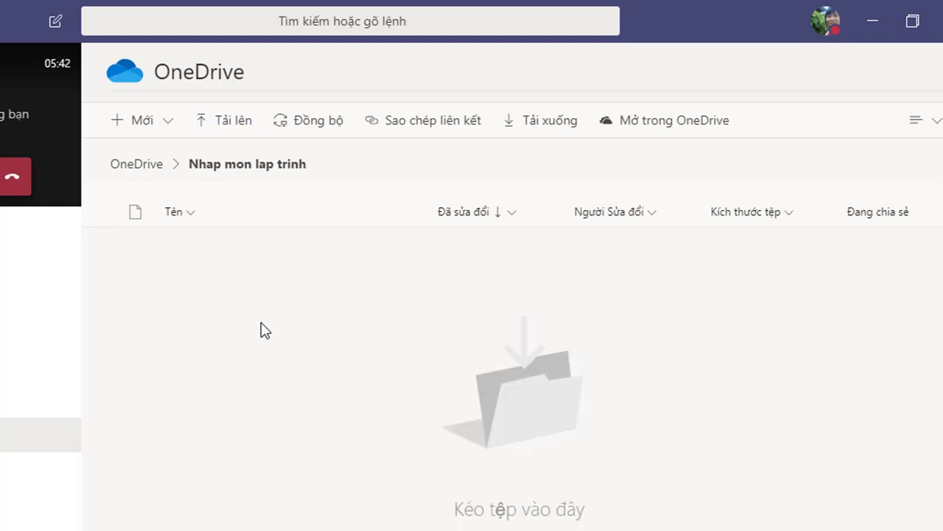
click(213, 122)
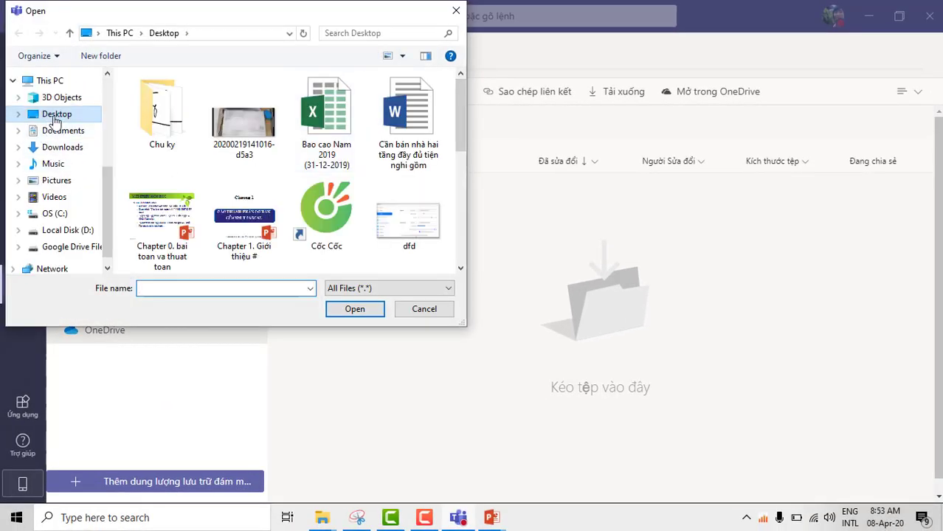
click(54, 120)
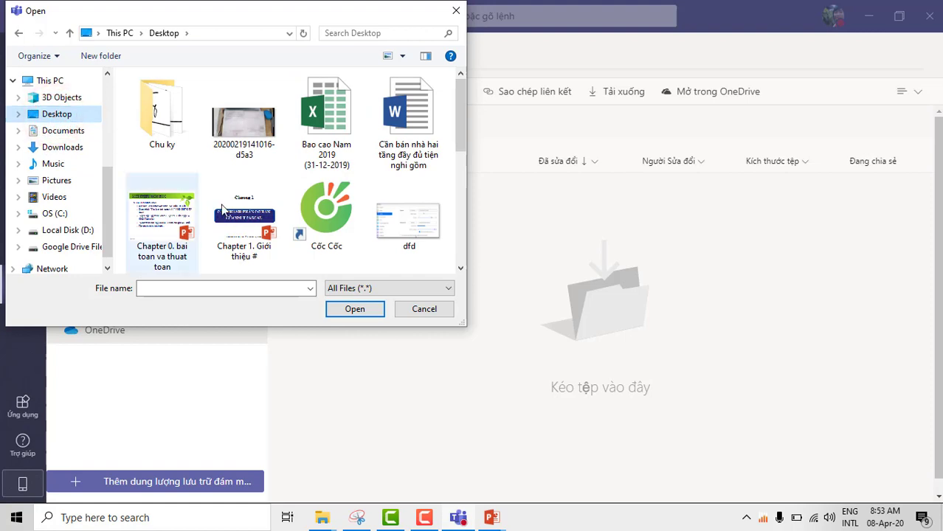
click(158, 212)
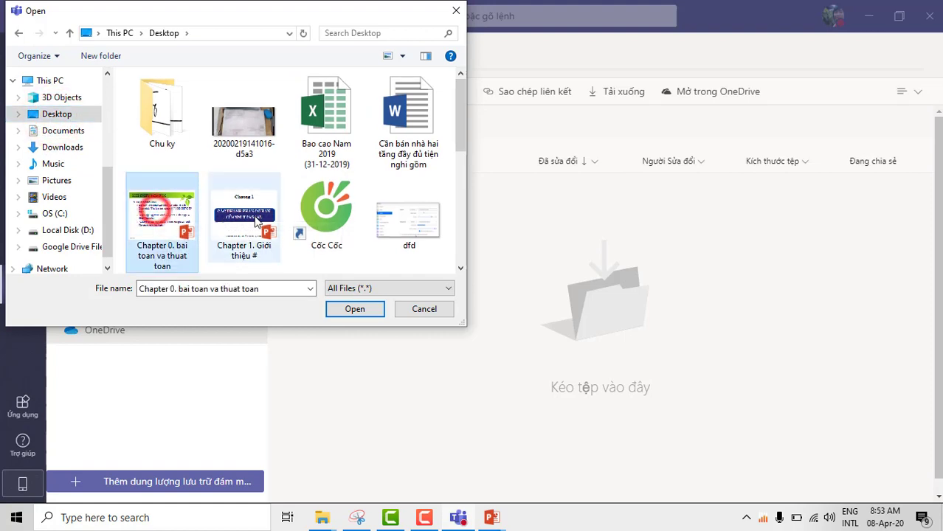
ctrl+click(251, 214)
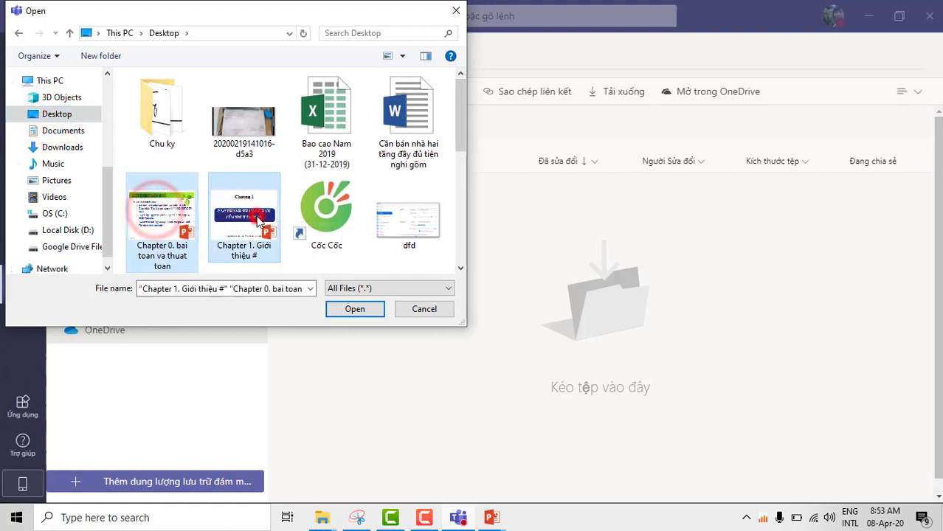
click(340, 310)
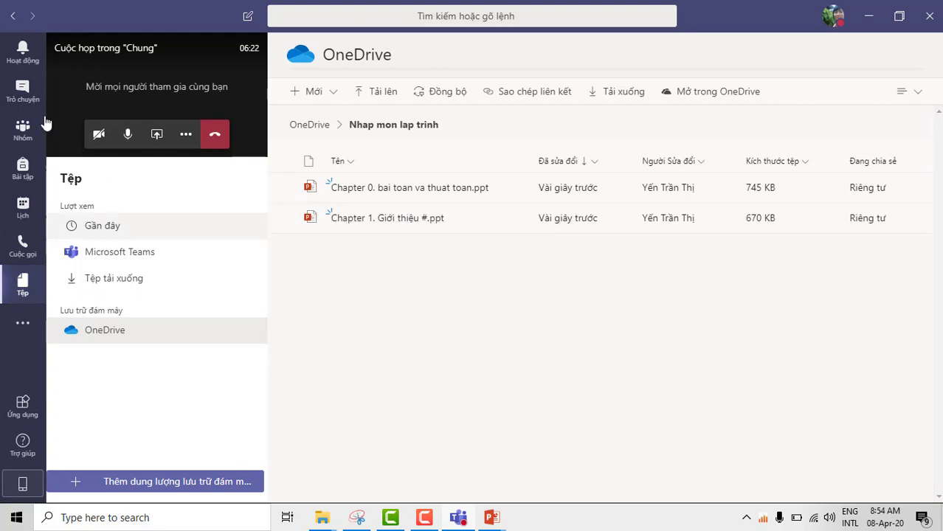
Step: Back in the call, browse OneDrive to 'Nhap mon lap trinh' and select the Chapter 0 presentation
click(58, 80)
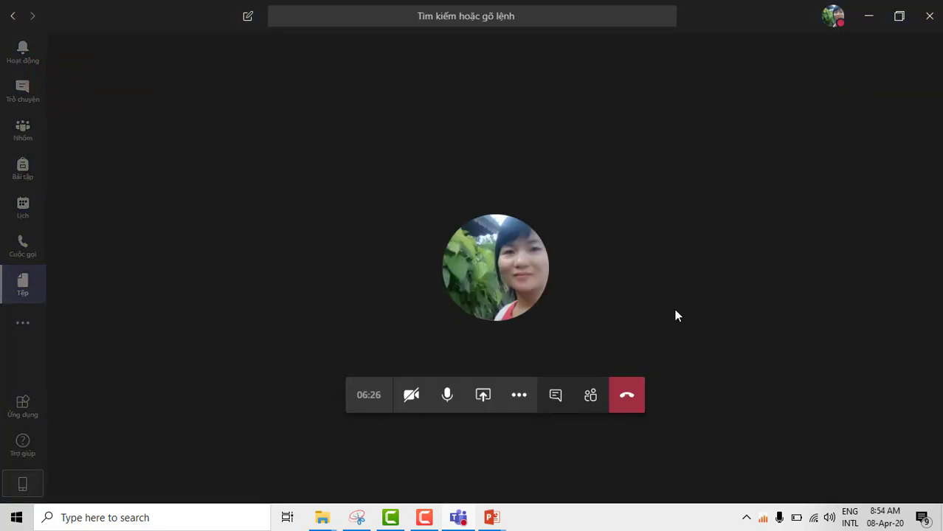
click(485, 396)
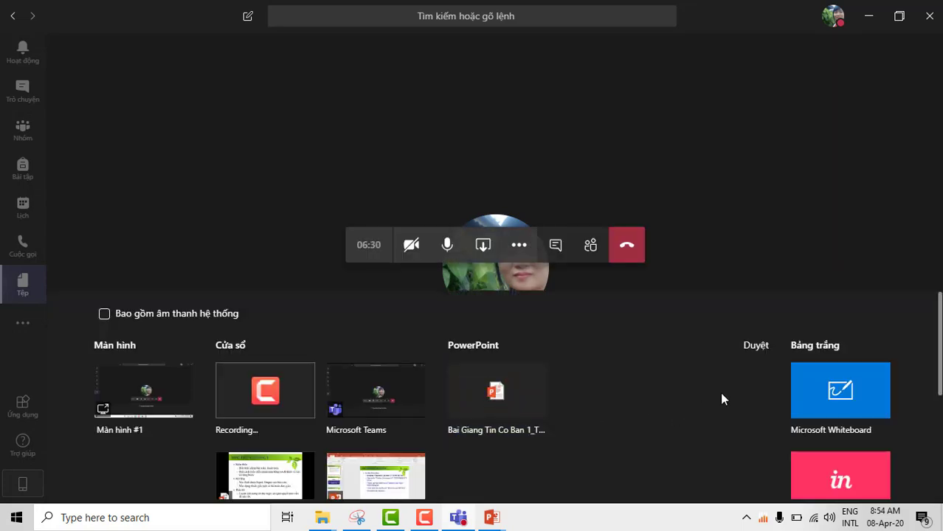
click(759, 348)
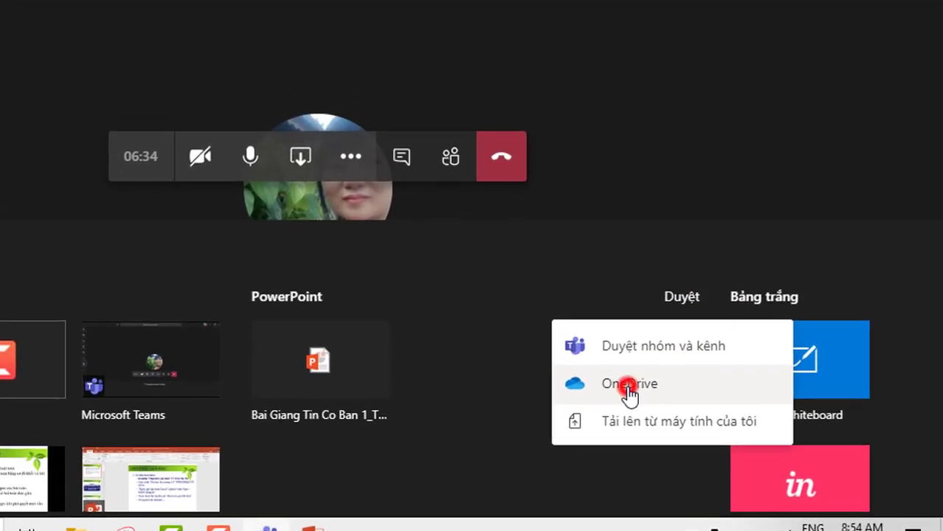
click(630, 362)
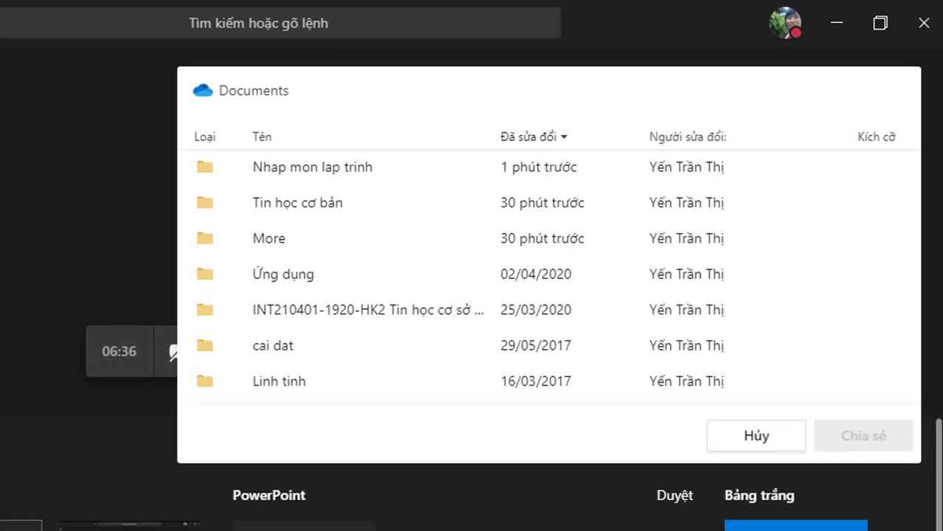
click(332, 177)
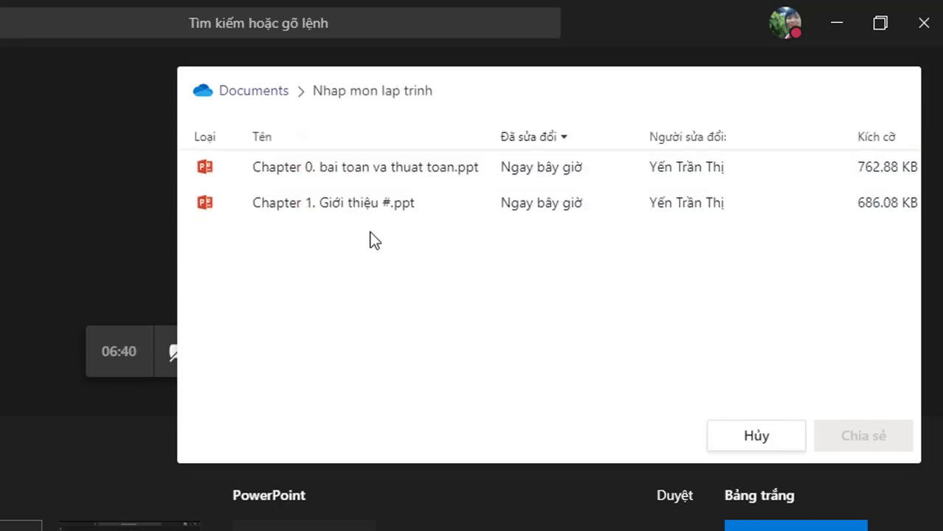
click(381, 178)
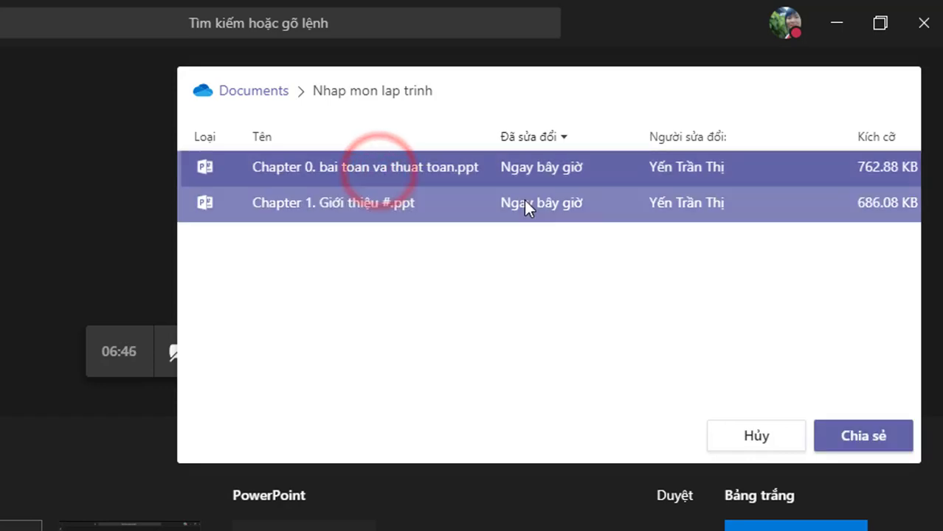
Step: Present the Chapter 0 file in the meeting and show the meeting chat beside the slides
click(861, 443)
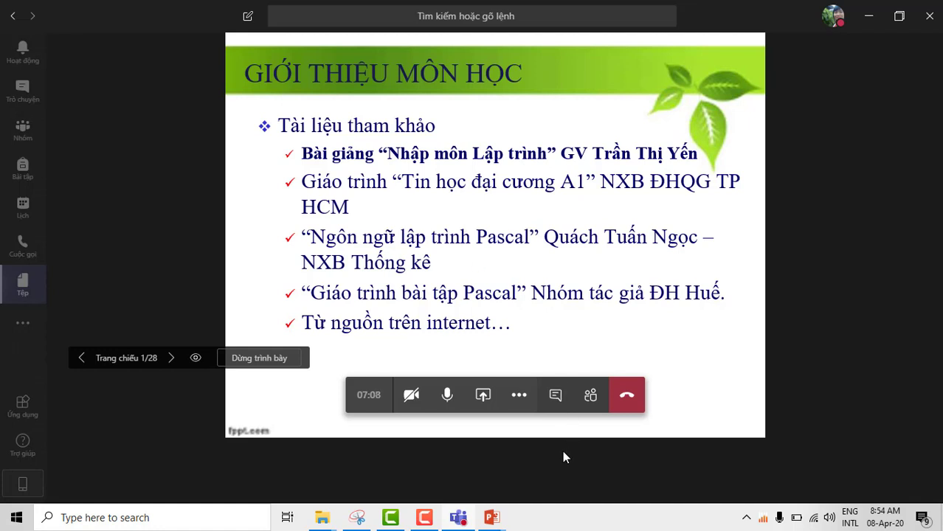
click(557, 402)
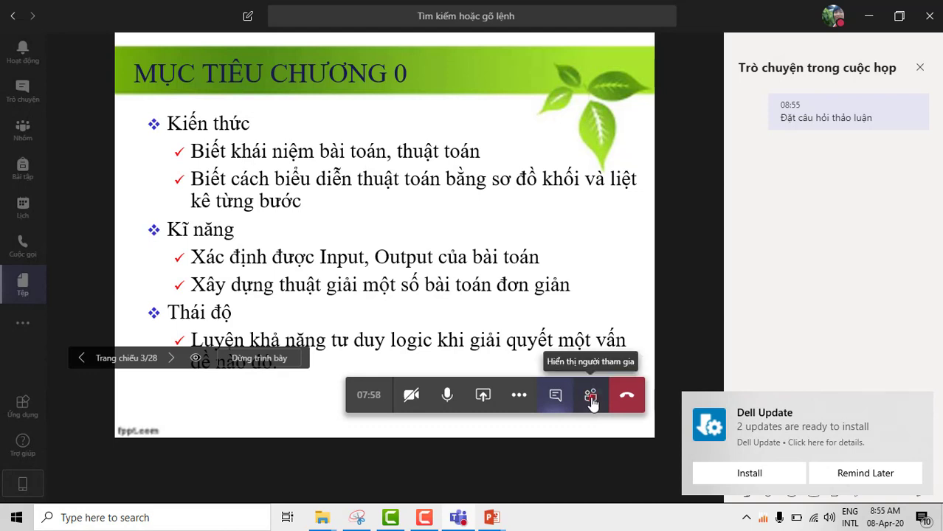
Step: Show the meeting participants list and turn off private viewing of the Chapter 0 slides
click(591, 399)
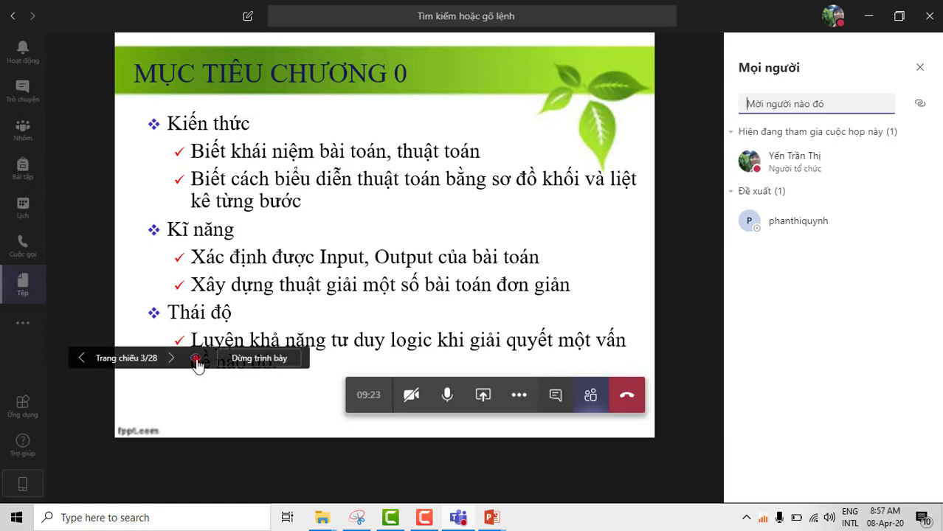
click(196, 360)
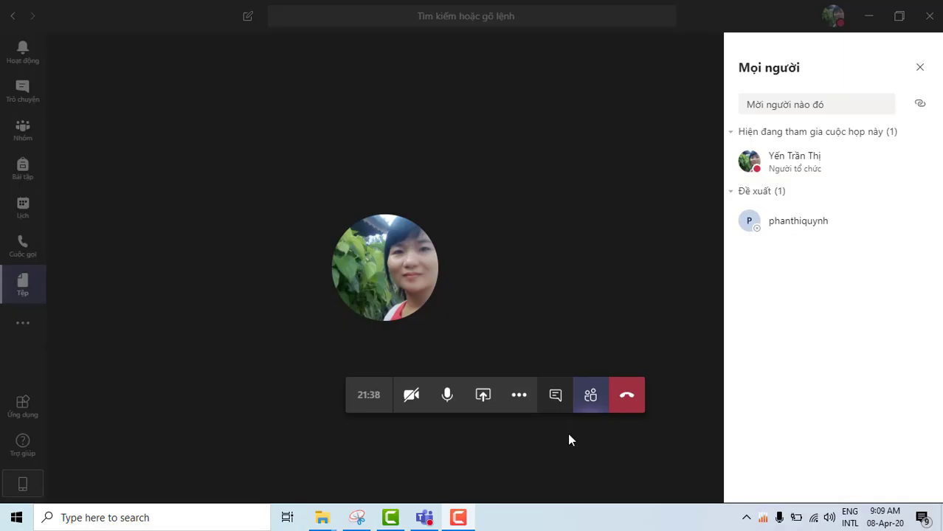
Step: Share the Chapter 1 .ppt file from OneDrive's Nhap mon lap trinh folder in the call
click(483, 407)
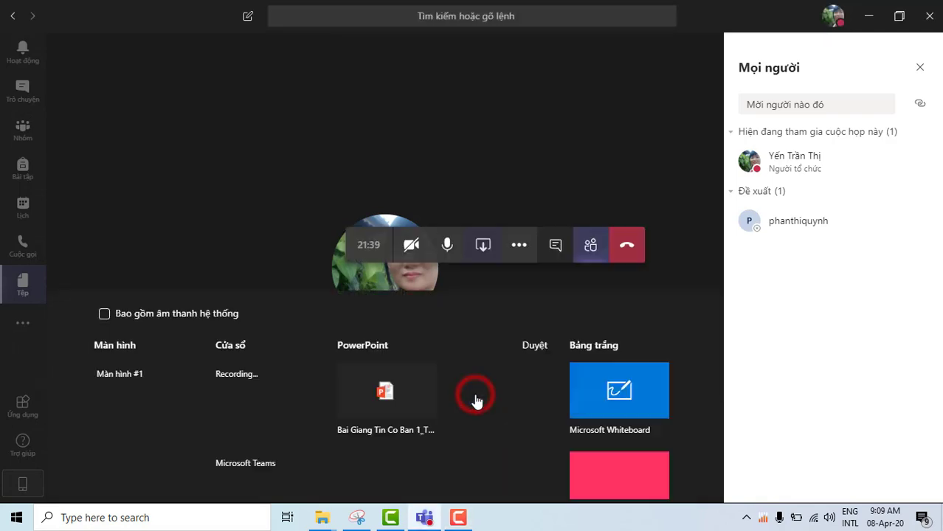
click(535, 347)
click(510, 404)
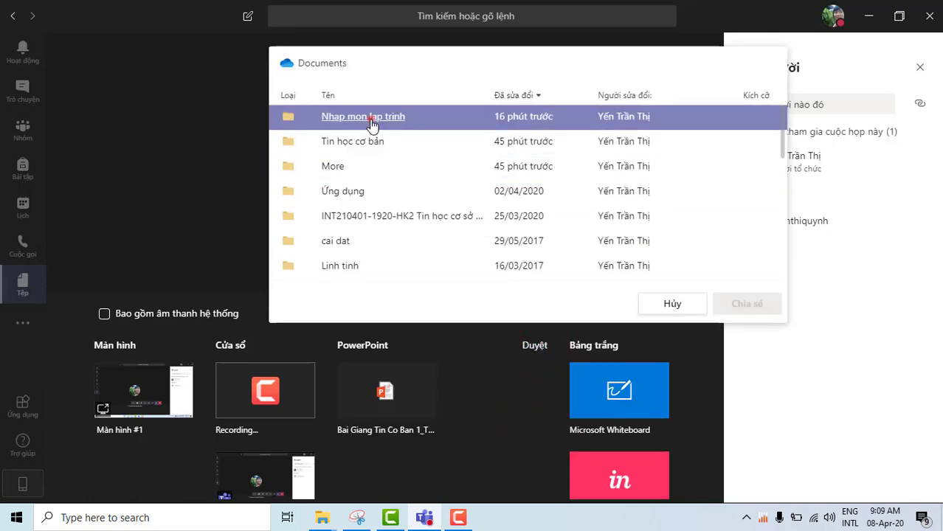
click(370, 118)
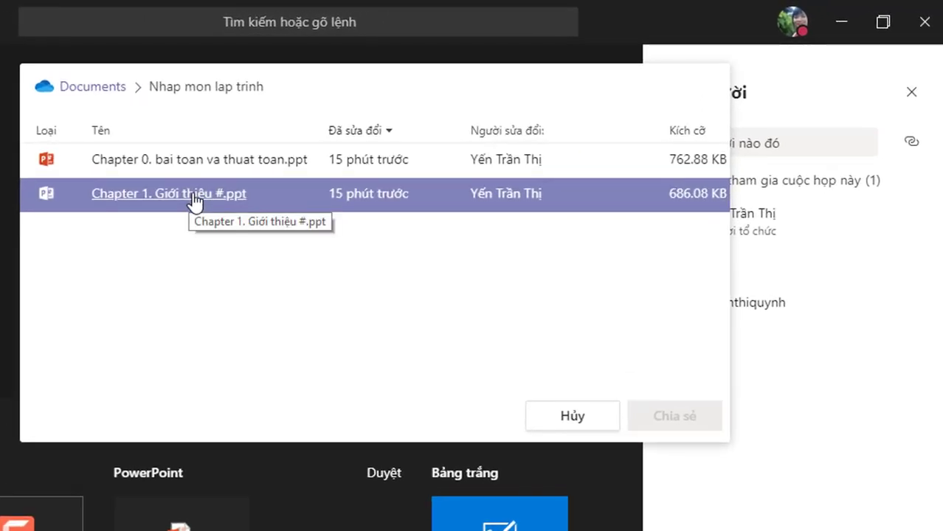
click(396, 146)
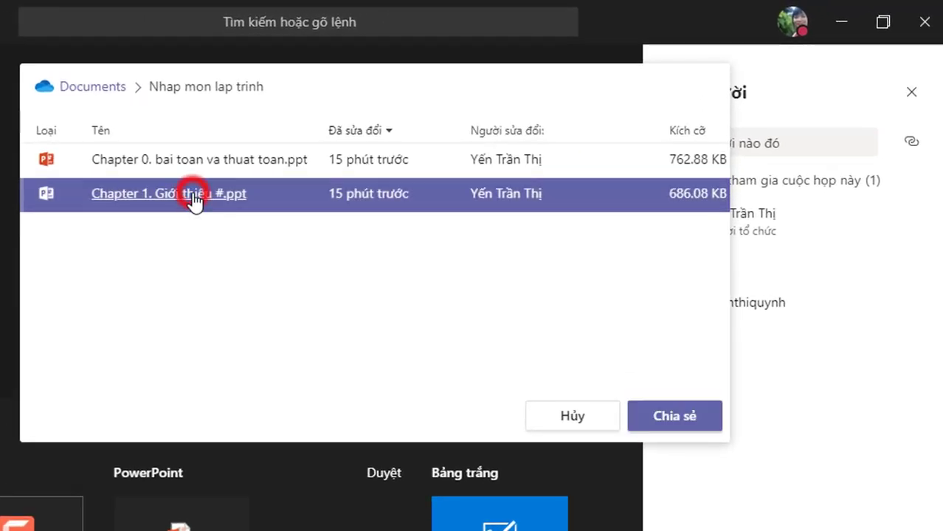
click(674, 416)
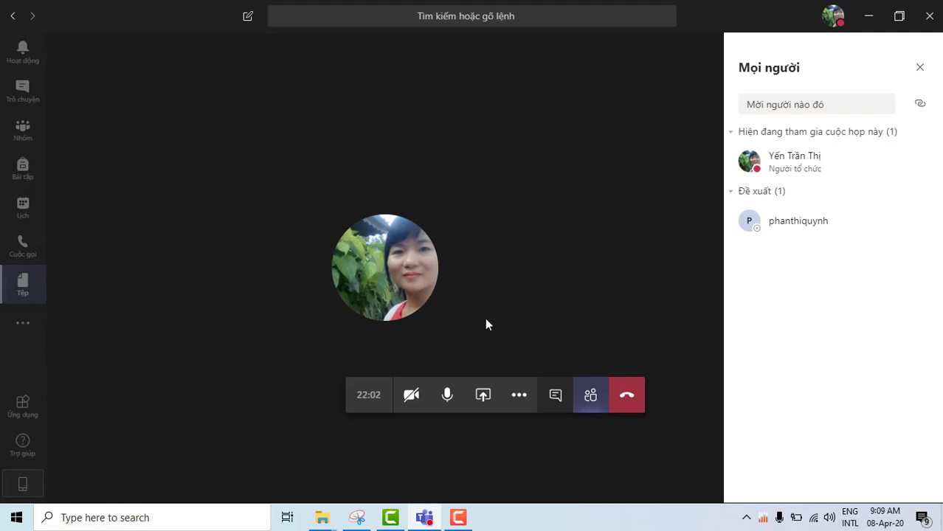
Step: From the extra actions menu, share the Chapter 0 .ppt from OneDrive's Nhap mon lap trinh folder
click(518, 395)
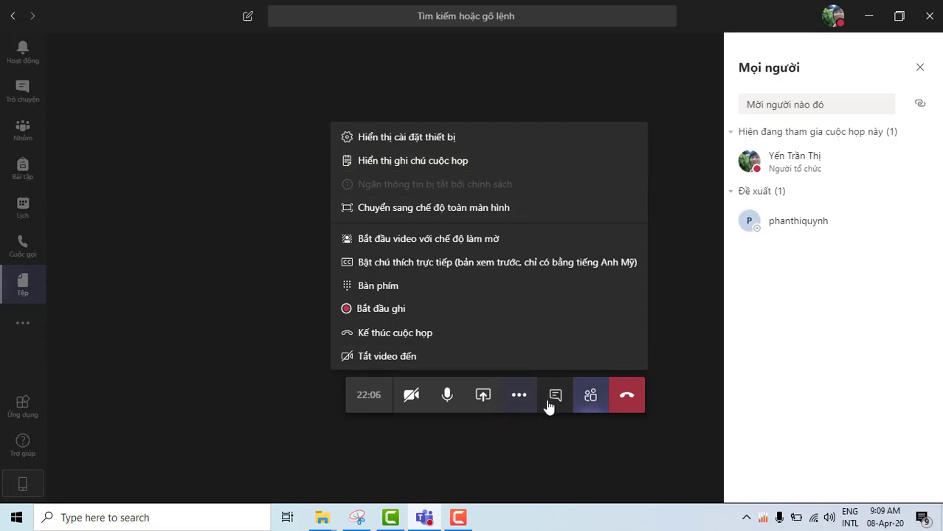
click(477, 396)
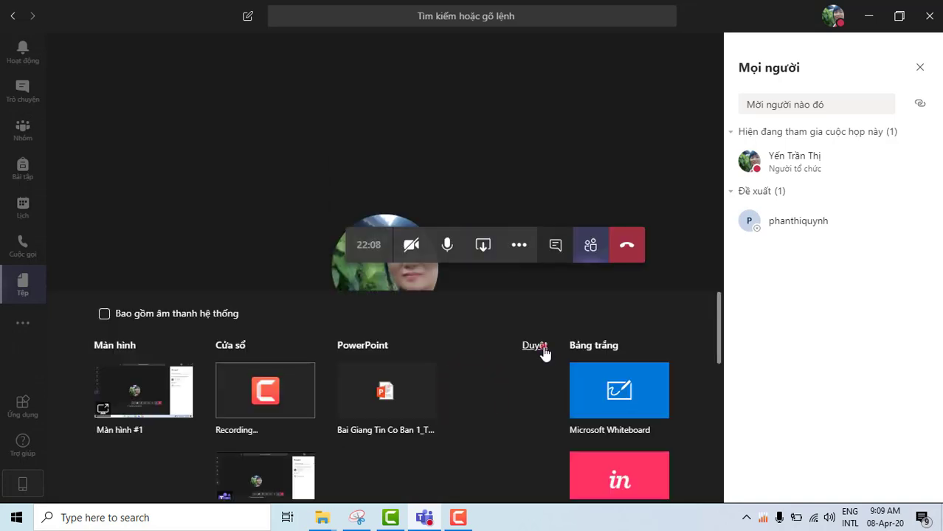
click(534, 346)
click(488, 407)
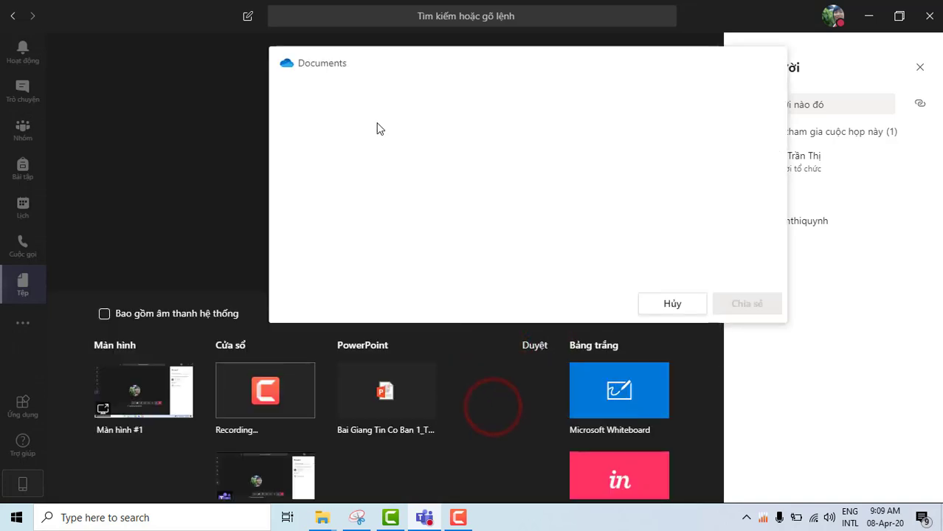
click(366, 119)
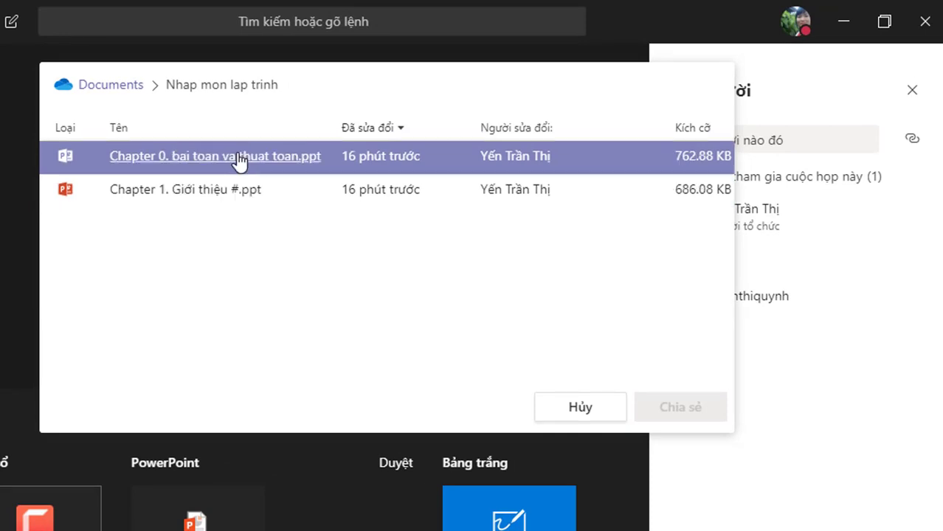
click(214, 164)
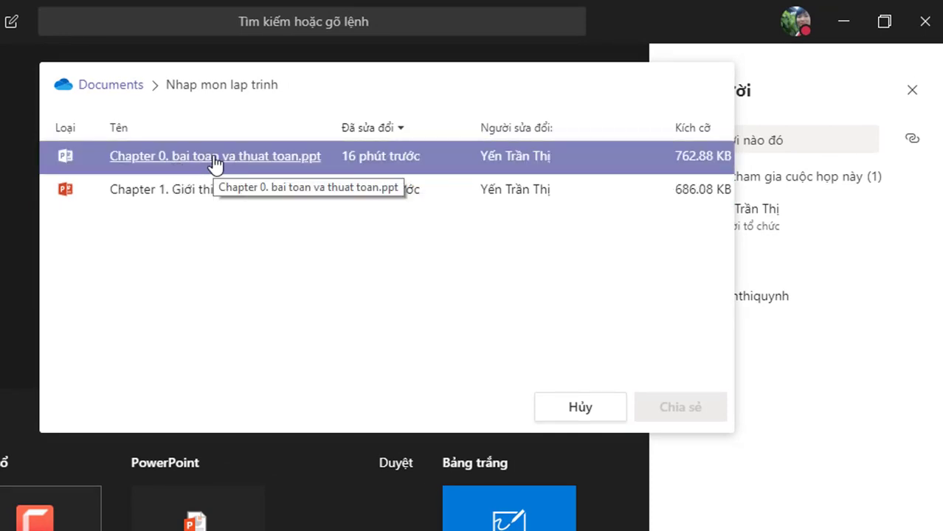
click(214, 164)
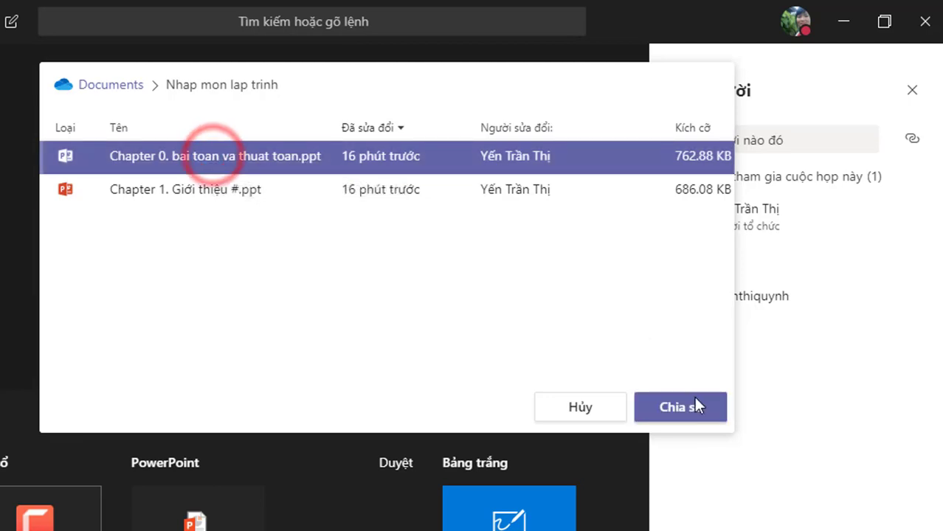
click(694, 398)
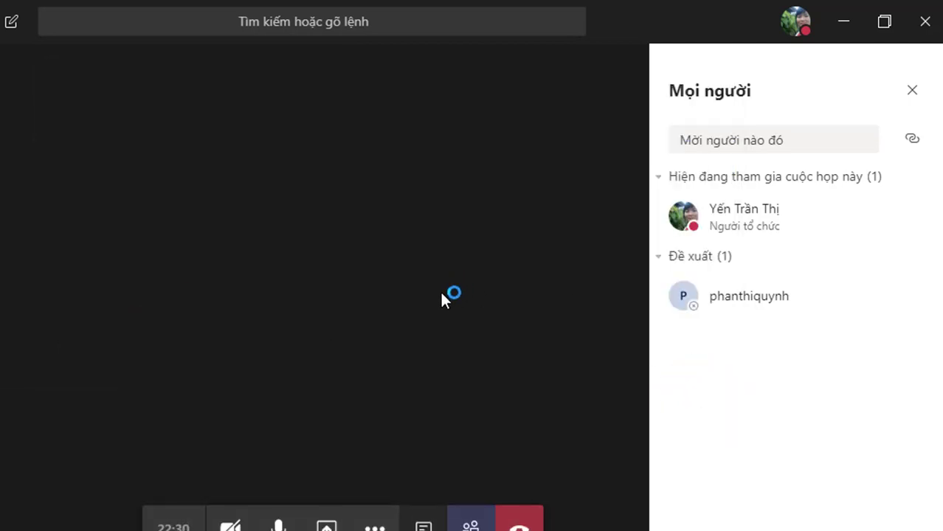